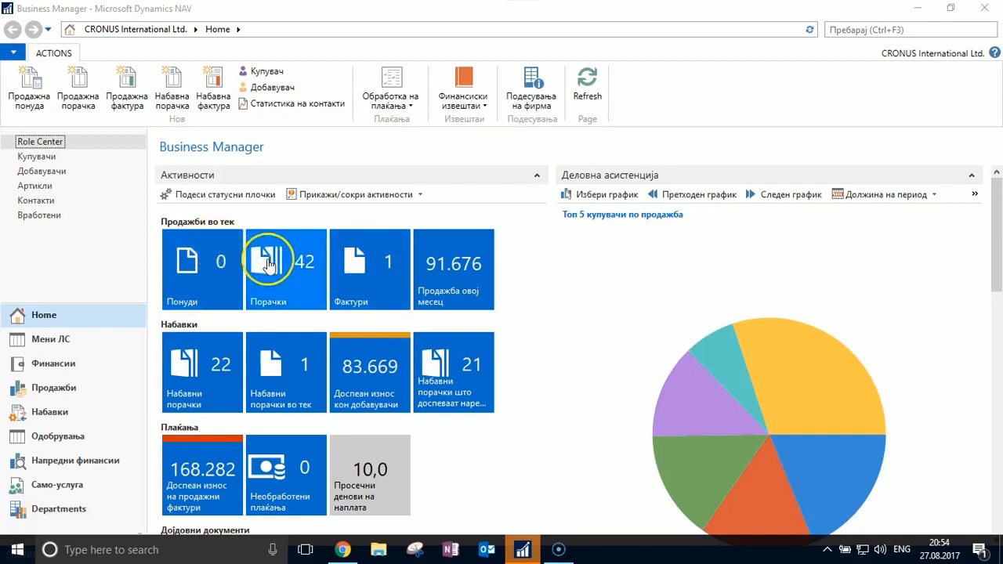
Examine the Business Manager role center, from the activity tiles down to the gross balance and Power BI sections.
scroll(372, 362, "down", 2)
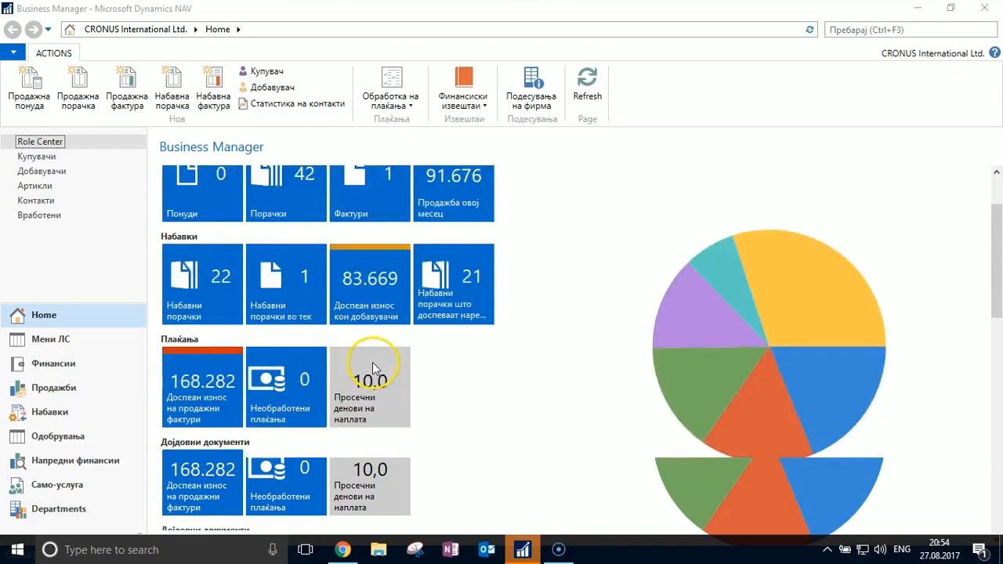
scroll(372, 362, "down", 2)
scroll(373, 365, "down", 2)
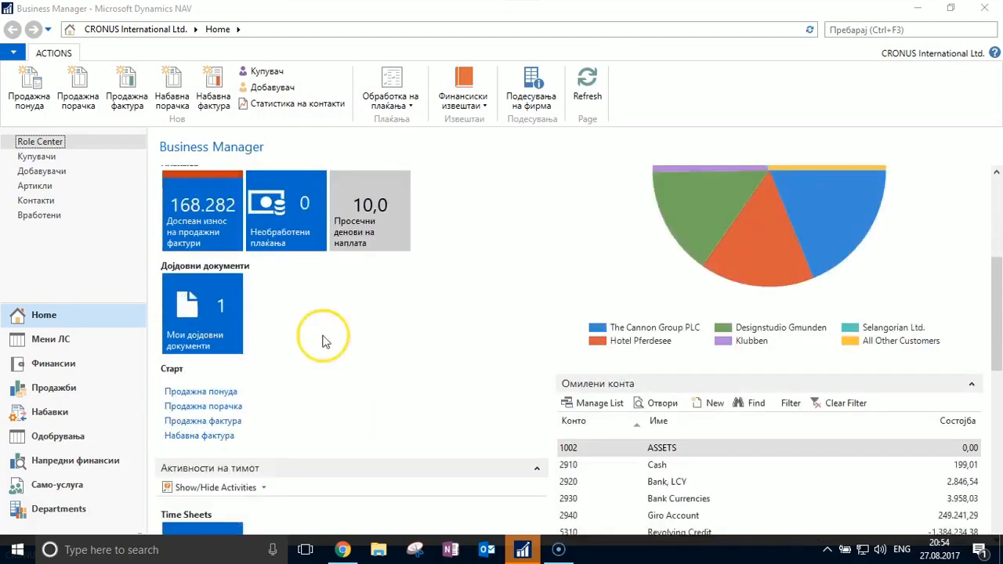
scroll(360, 322, "down", 4)
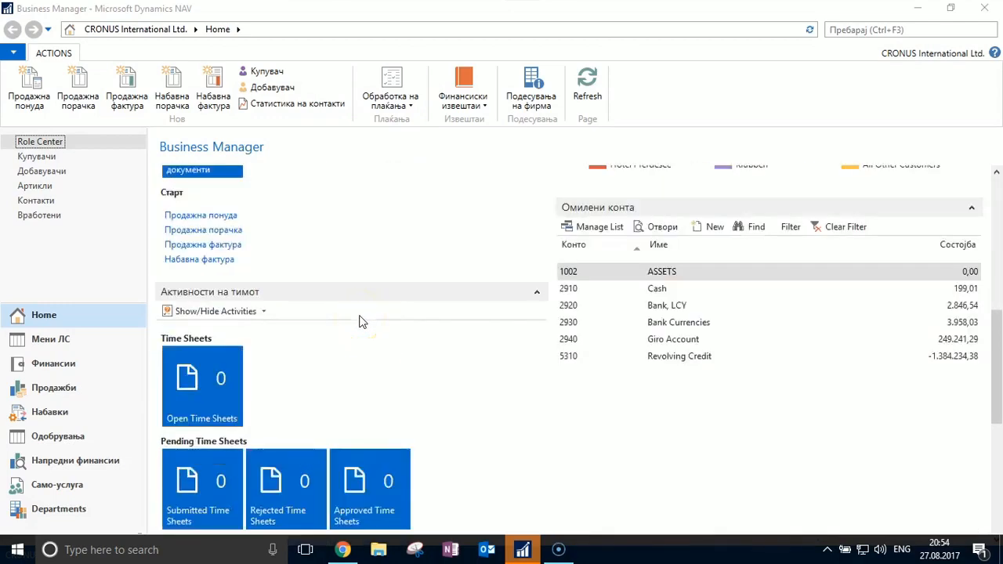
scroll(360, 321, "down", 2)
scroll(360, 321, "down", 5)
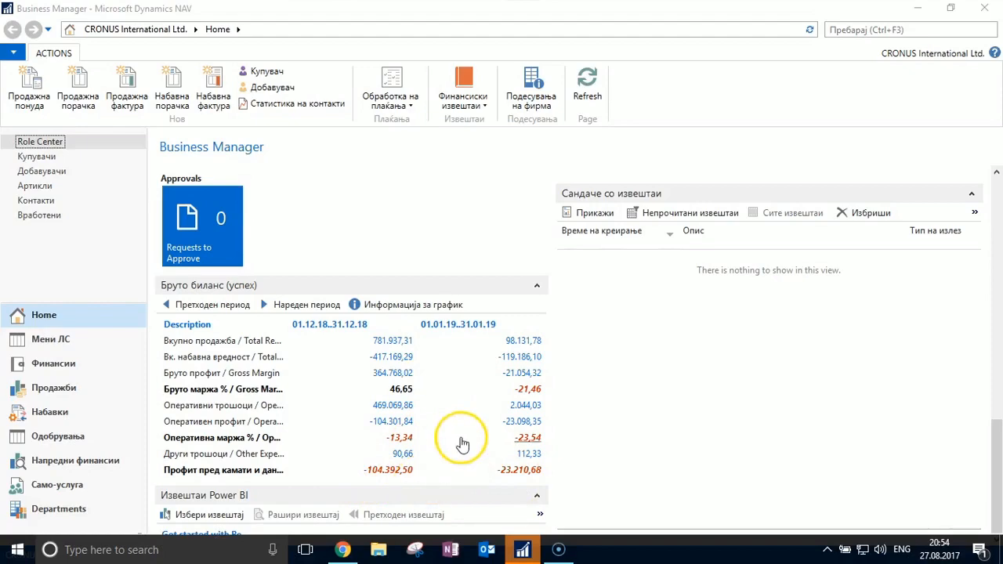
scroll(465, 439, "up", 2)
scroll(465, 439, "up", 10)
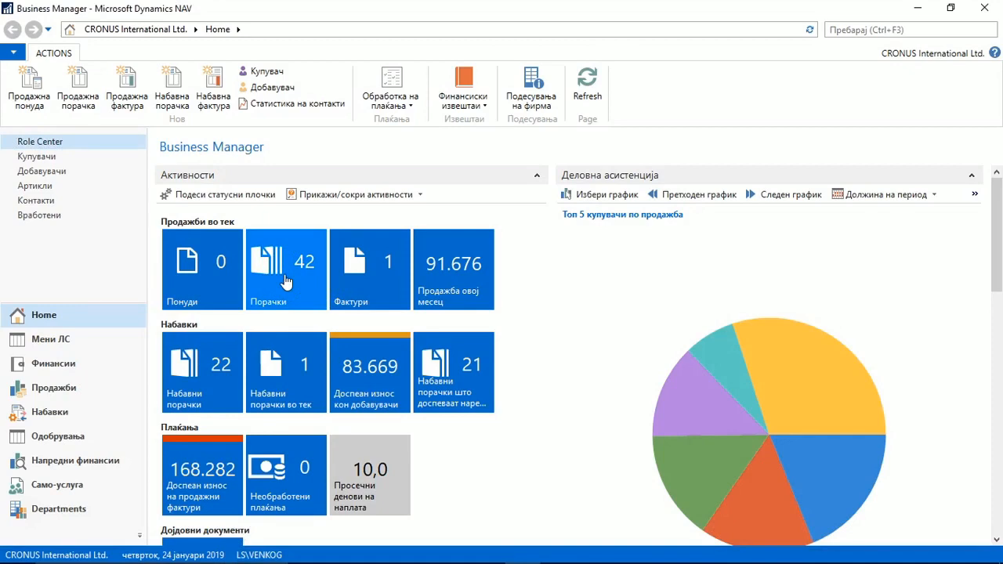
View the sales orders list (Порачки), select order 101017, and inspect its customer statistics before closing the list.
left_click(286, 282)
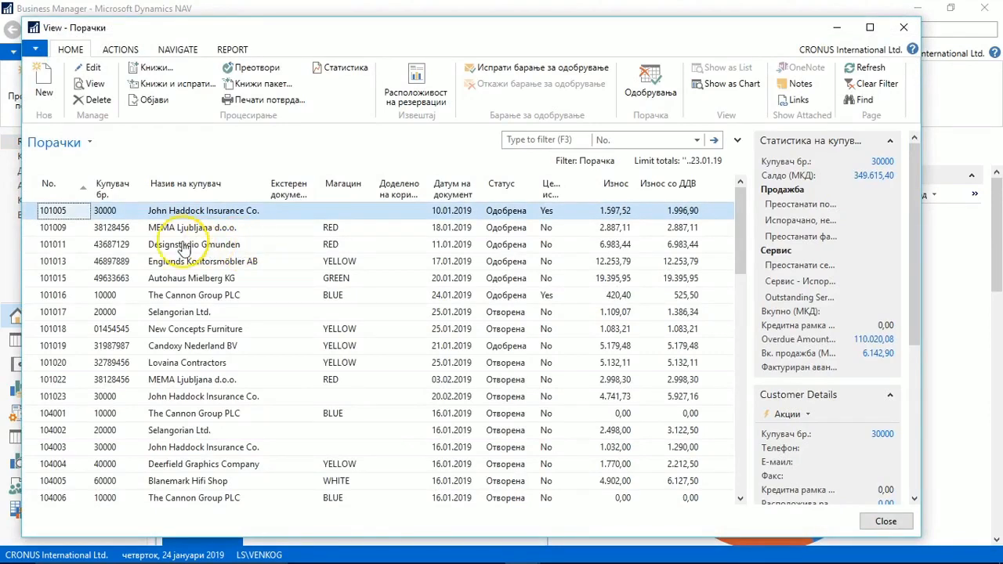
left_click(104, 312)
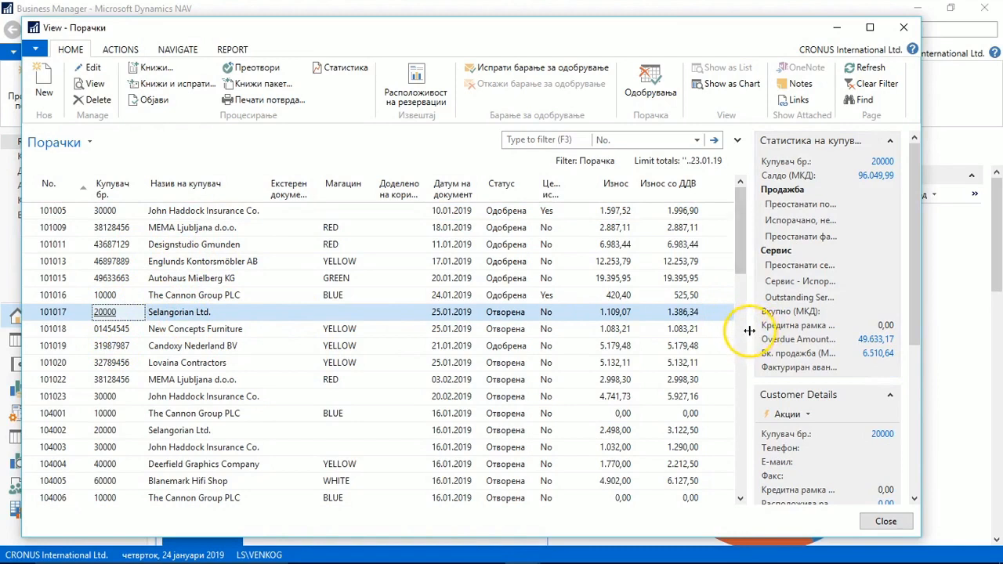
left_click_drag(749, 330, 728, 322)
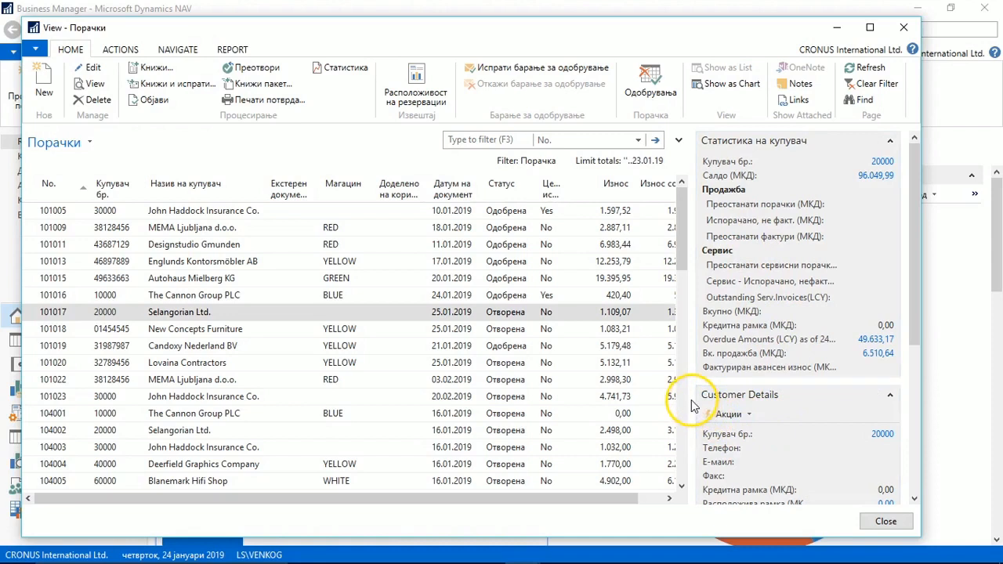
left_click_drag(688, 400, 747, 398)
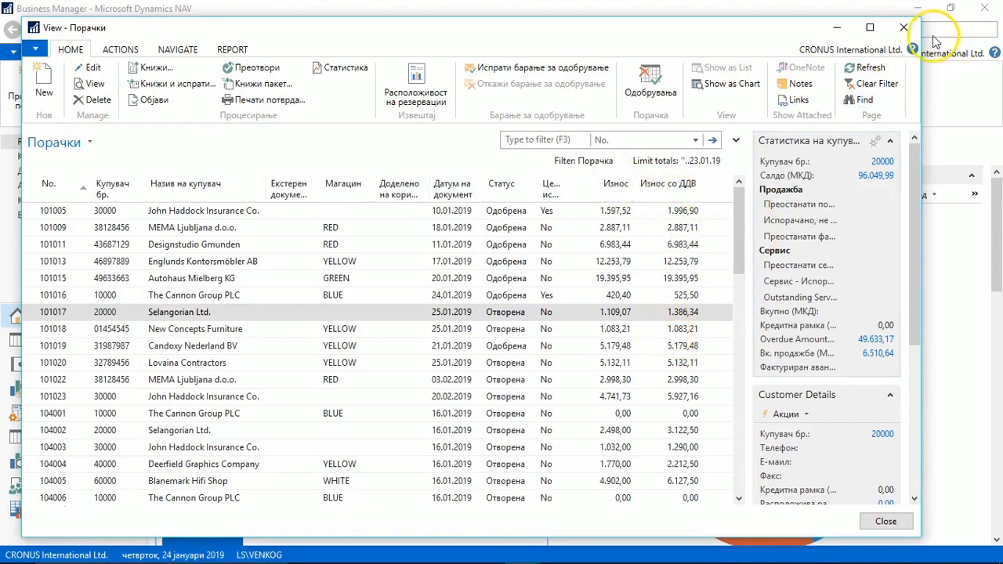
left_click(905, 29)
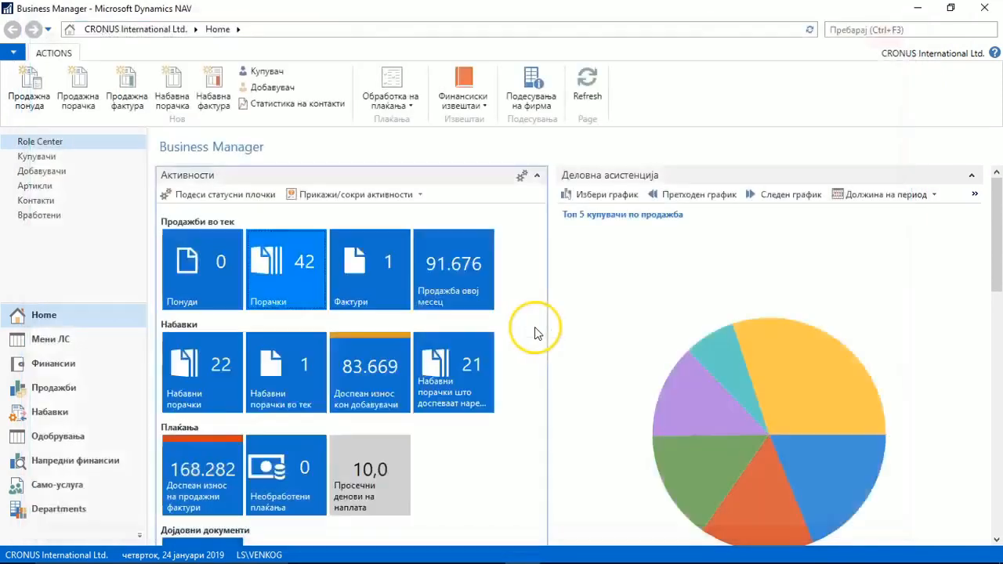
View the purchase orders list (Набавни порачки) and close it.
left_click(220, 364)
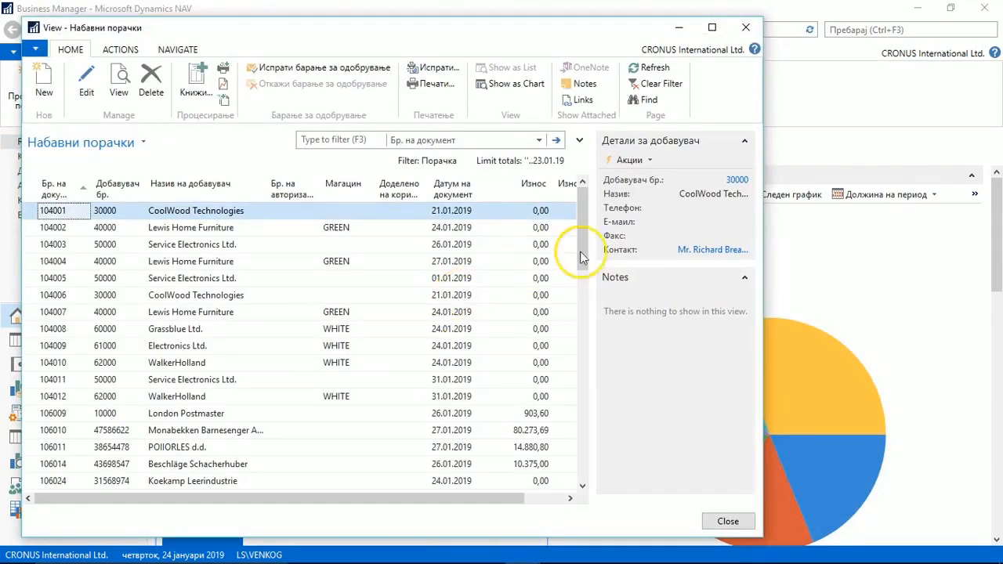
left_click(749, 27)
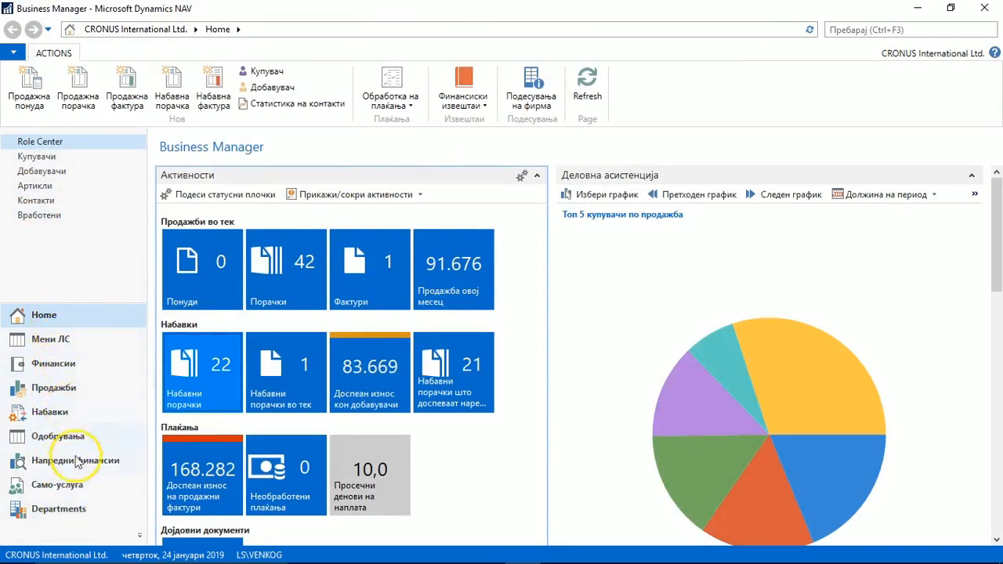
View the Пресметка на плати page under Departments, and return to the Home role center.
left_click(88, 510)
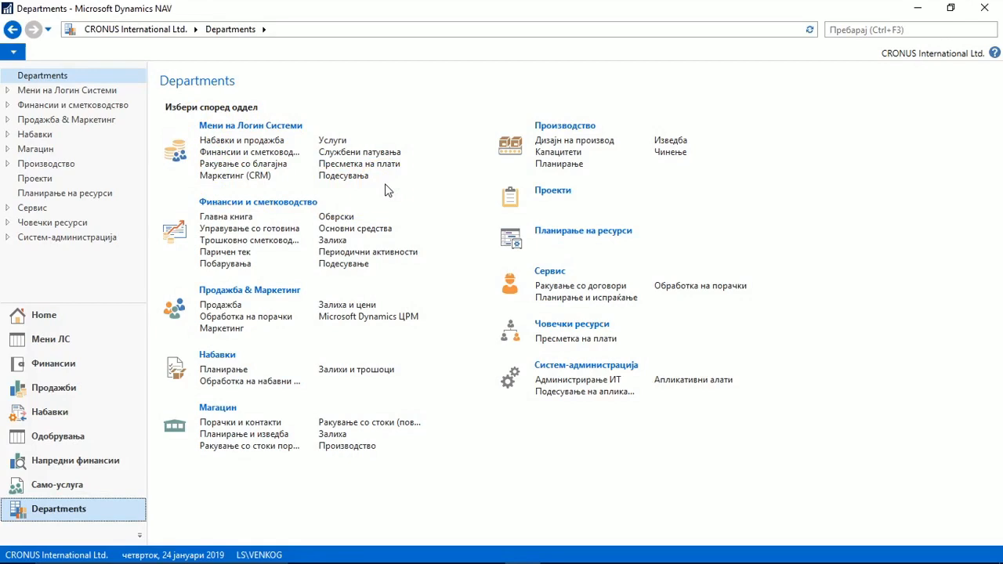
left_click(359, 164)
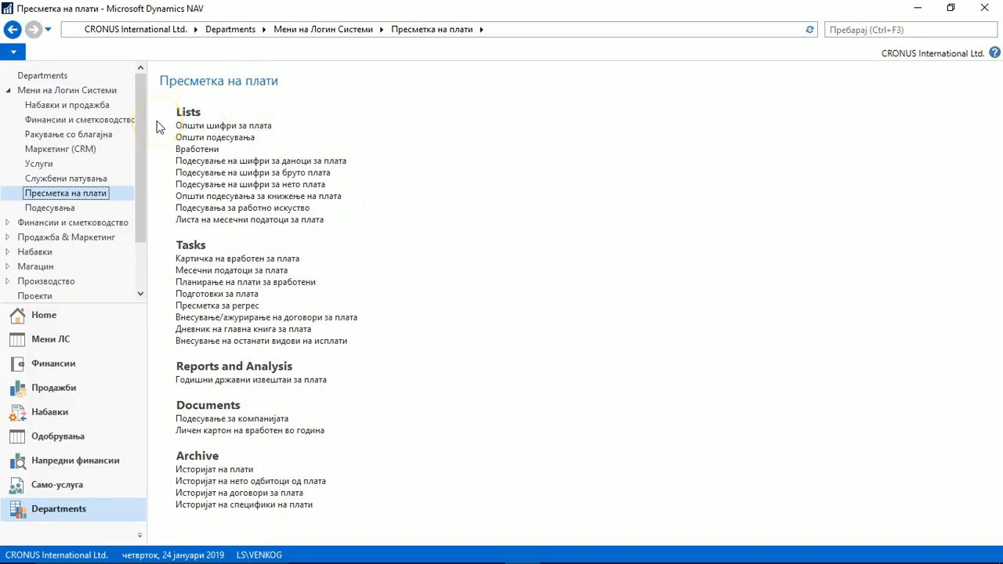
left_click(43, 322)
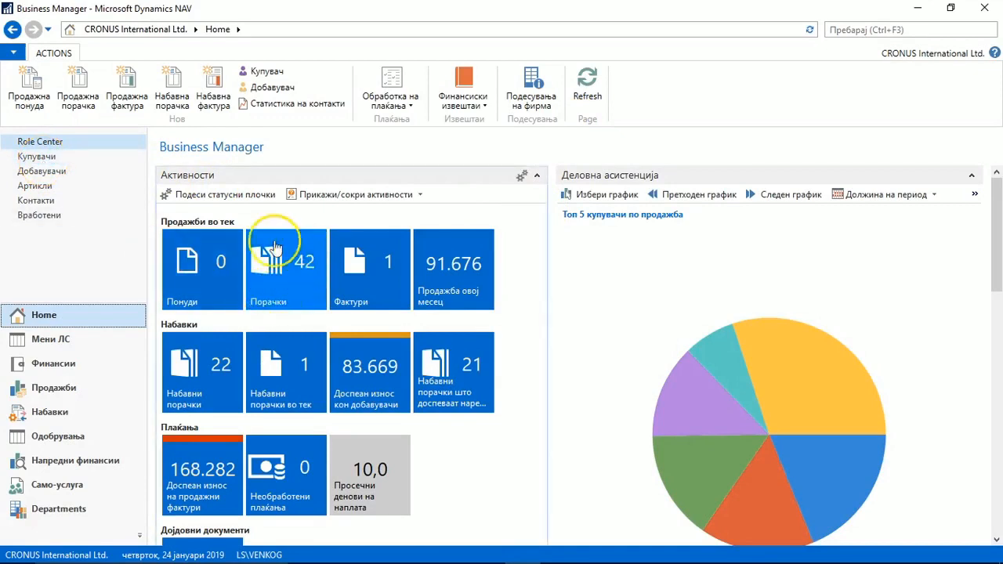
Open the customers list (Купувачи) and narrow its Телефон column.
left_click(48, 159)
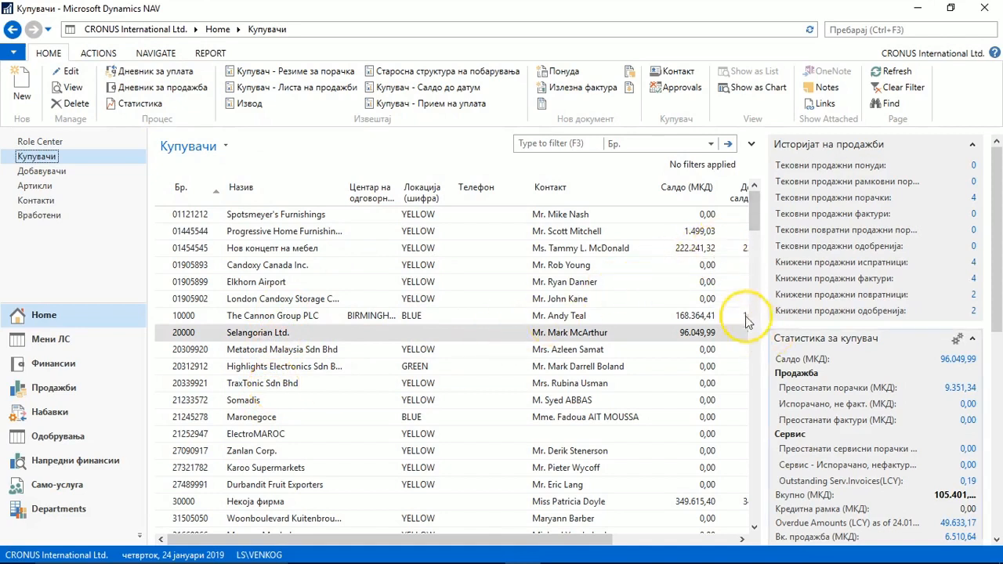
left_click_drag(519, 195, 506, 197)
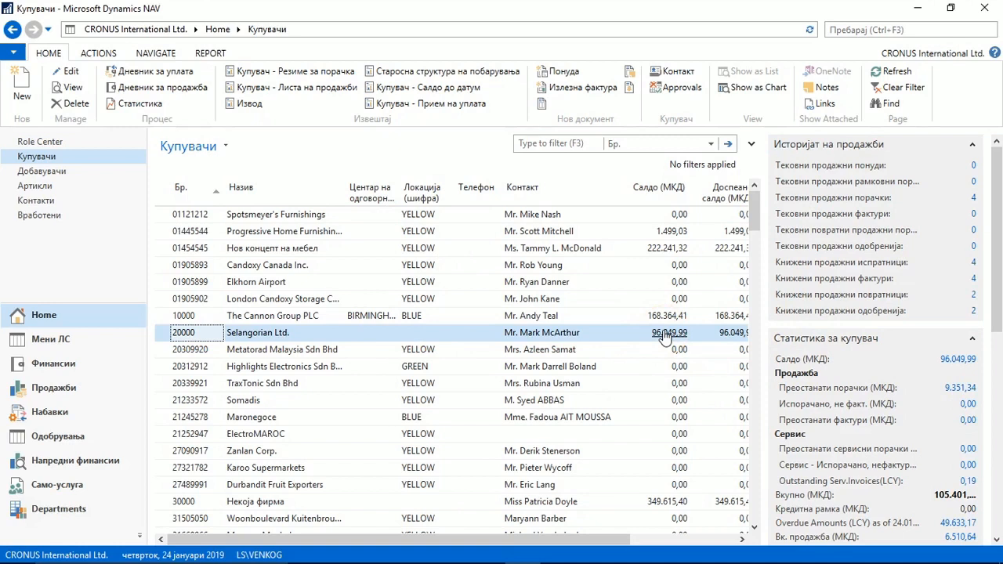
Look through the Добавувачи, Артикли, Контакти and Вработени lists, including the planning details of item 1000.
left_click(76, 174)
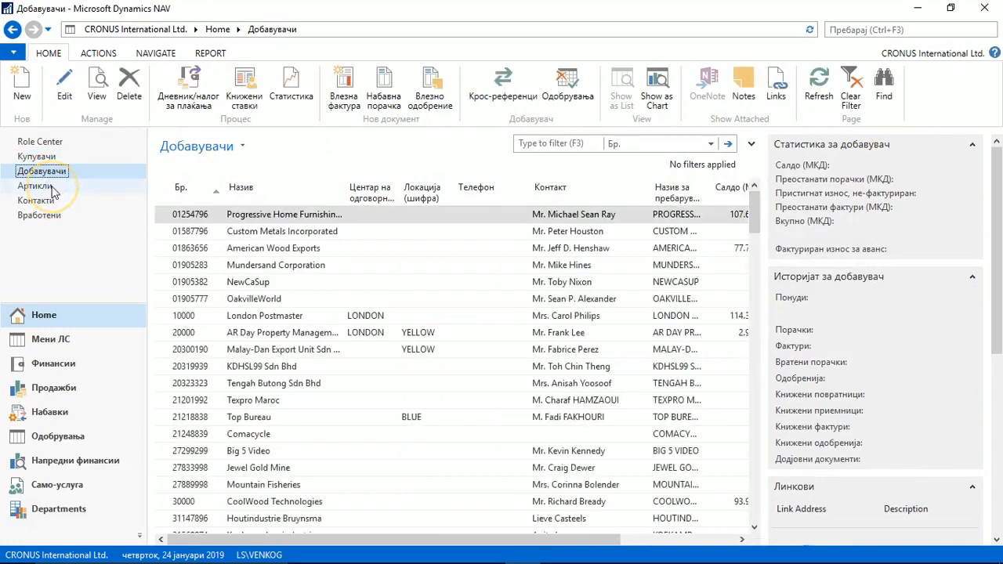
left_click(52, 188)
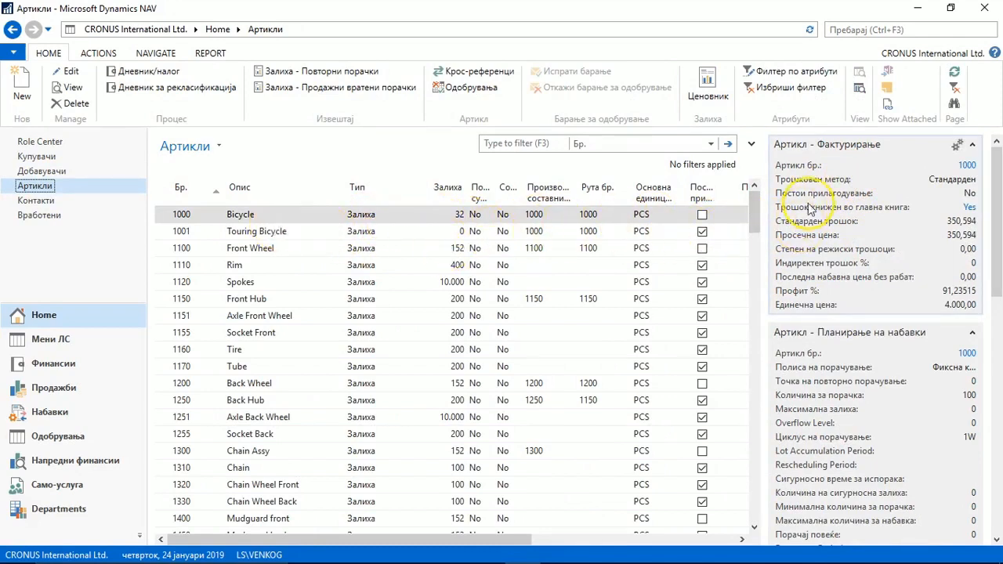
mouse_move(803, 220)
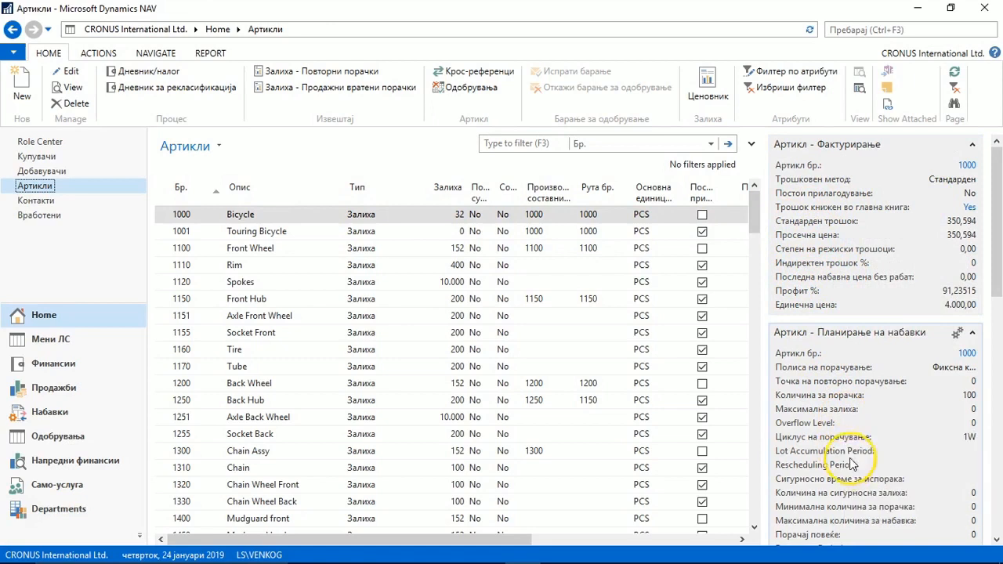
mouse_move(818, 410)
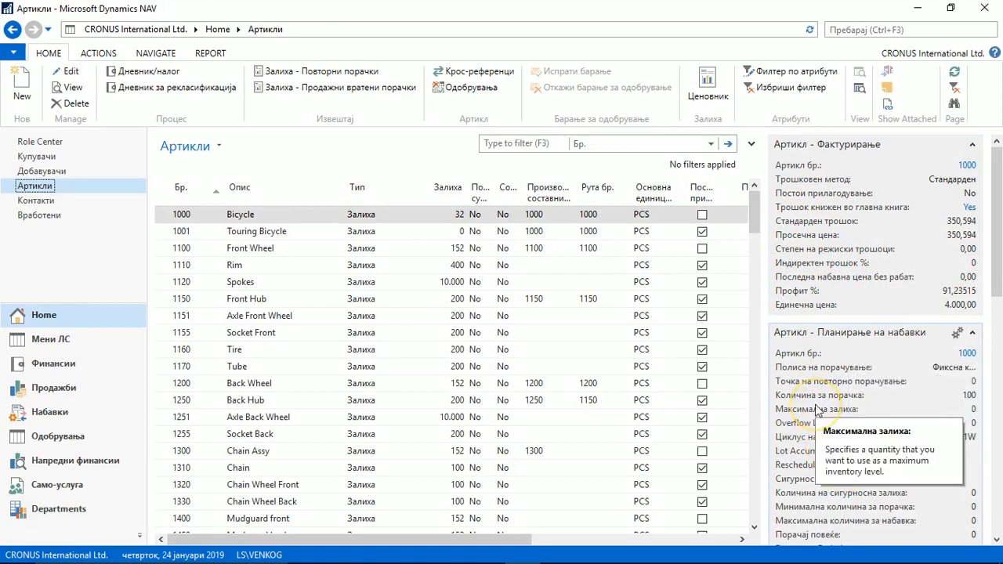
left_click(45, 205)
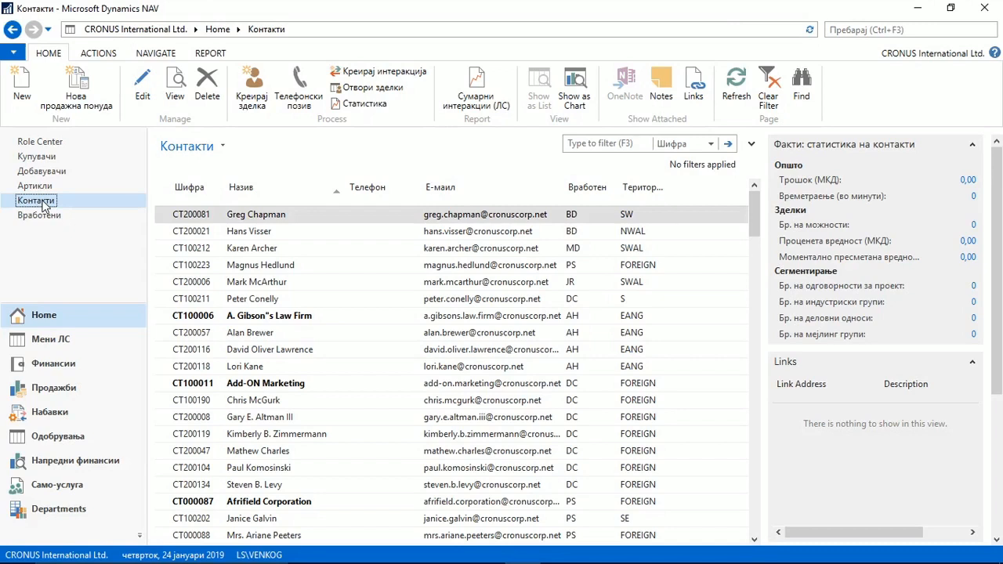
left_click(39, 219)
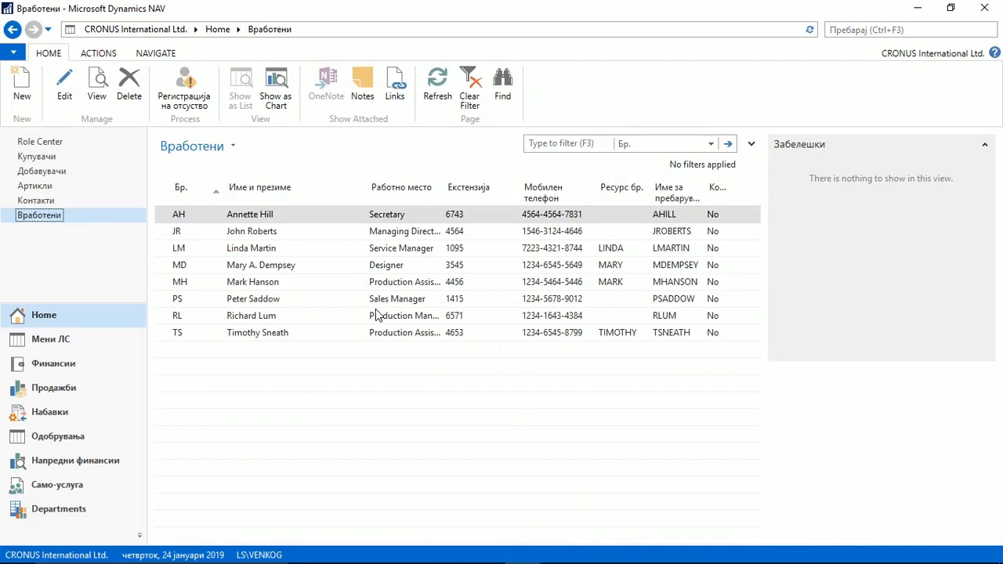
Switch to the Accounting Manager role center.
left_click(265, 154)
left_click(28, 511)
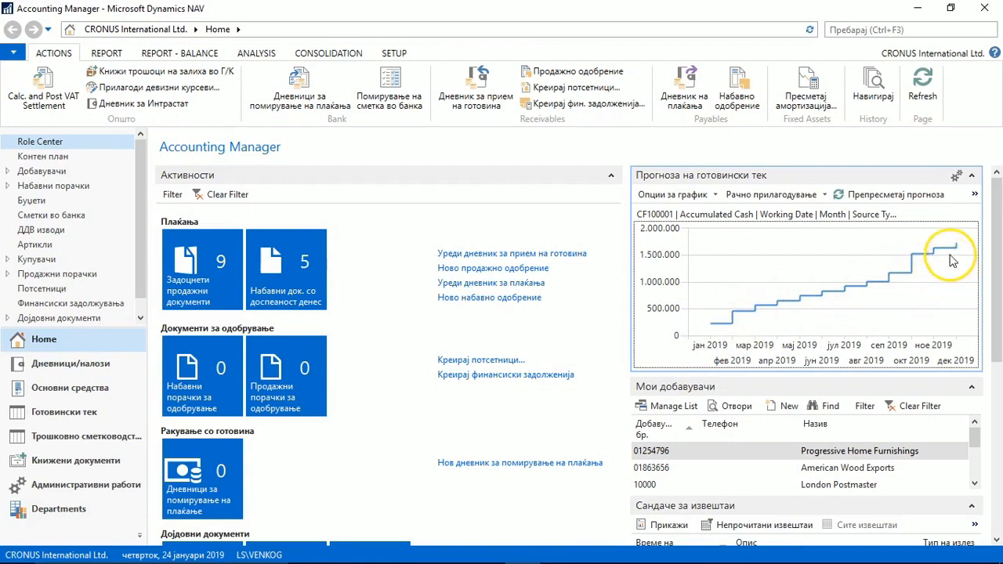
Set the period length of the cash flow forecast chart to Тримесечие.
left_click(708, 196)
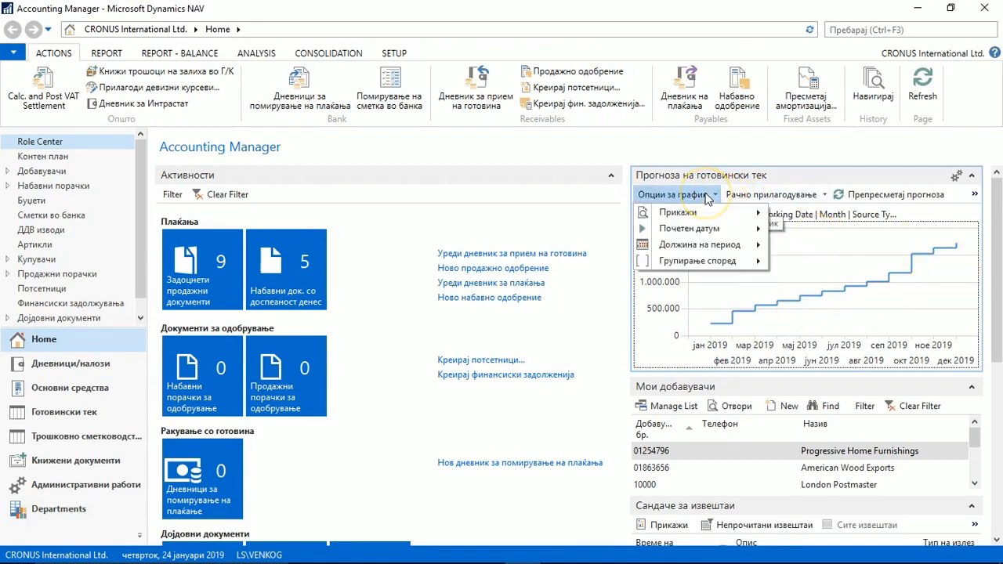
mouse_move(703, 232)
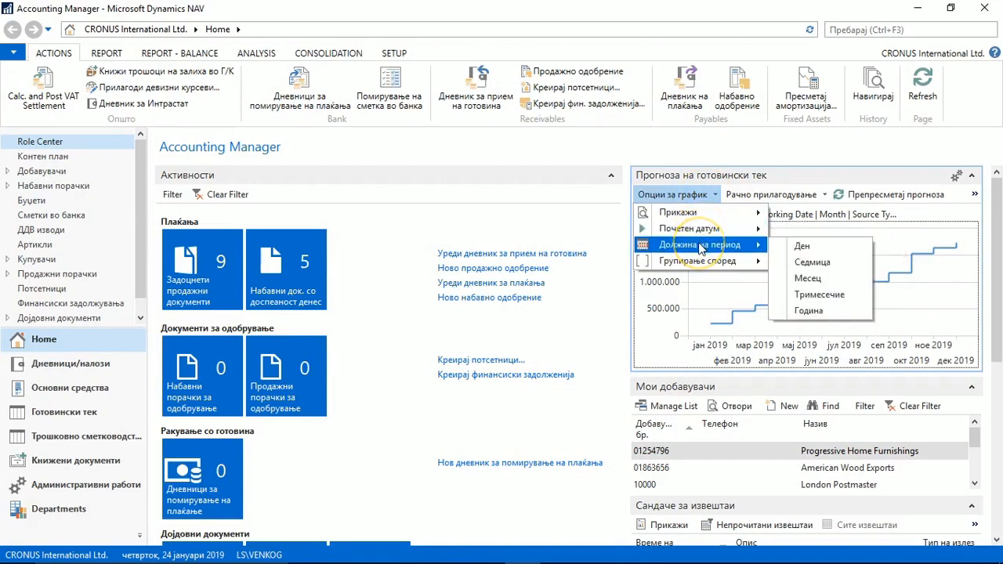
left_click(811, 294)
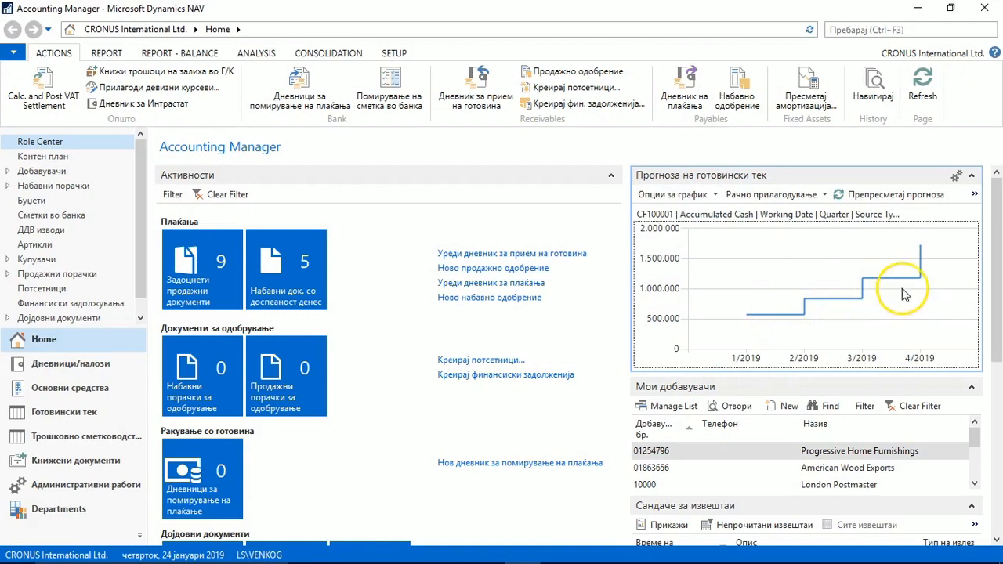
Set the cash flow forecast chart's period length back to Месец.
left_click(695, 197)
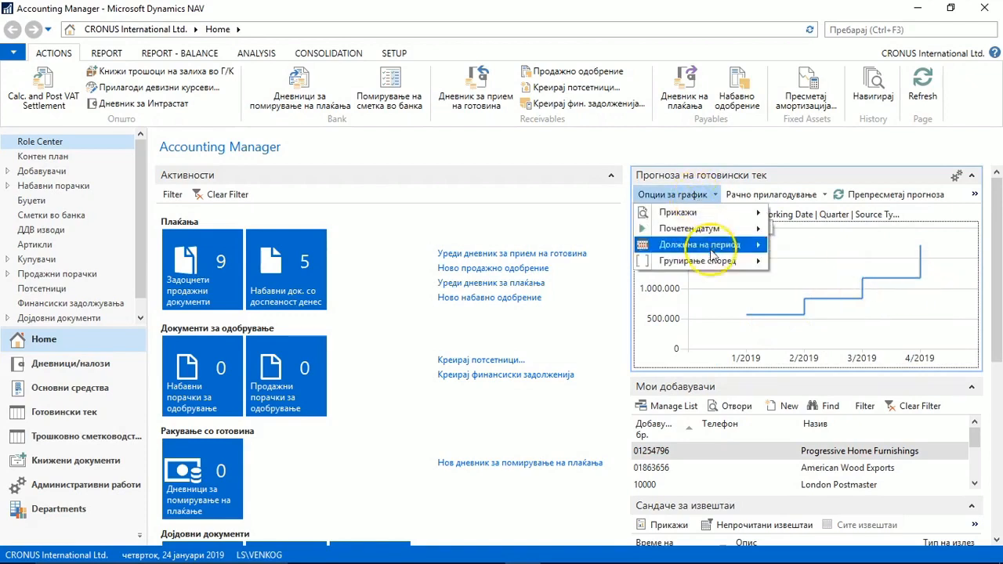
mouse_move(711, 245)
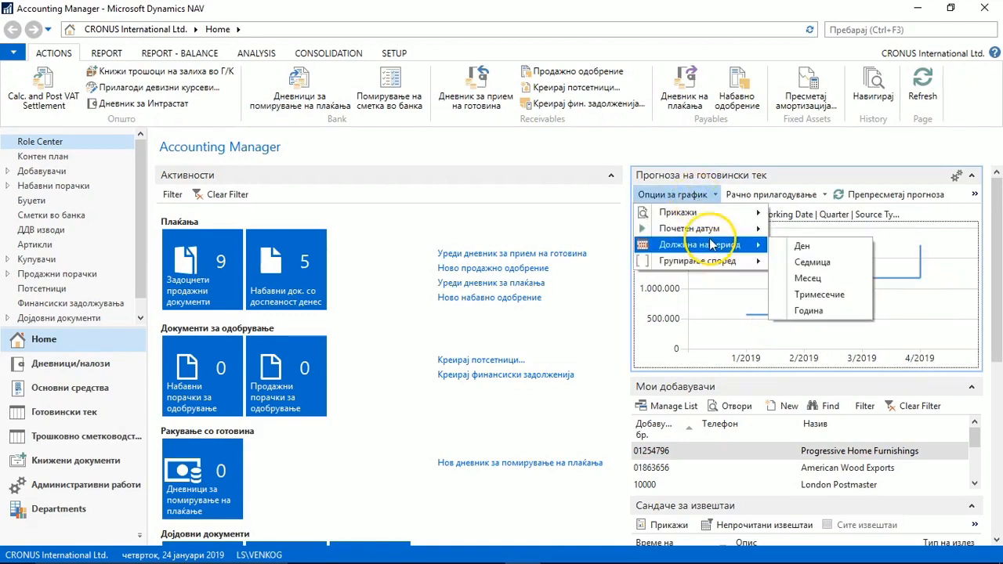
left_click(818, 277)
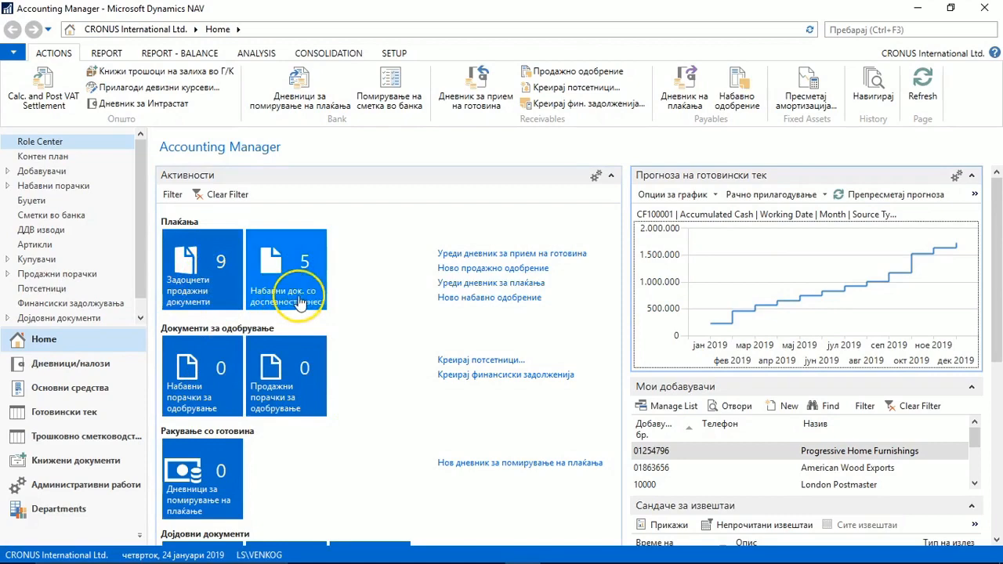
Adjust the column widths in the Мои добавувачи list of the Accounting Manager role center, and view the remaining sections.
scroll(290, 384, "down", 3)
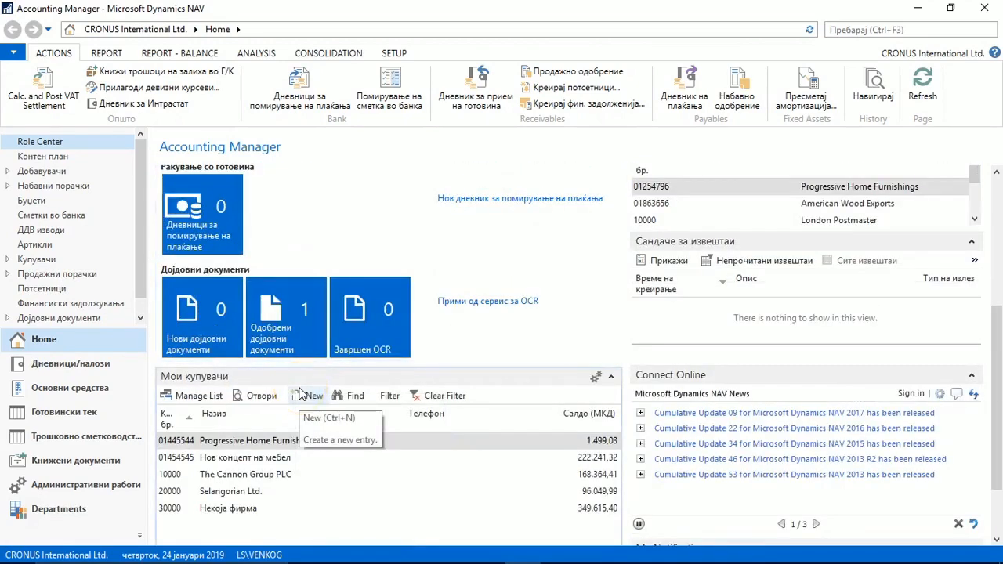
scroll(302, 395, "up", 1)
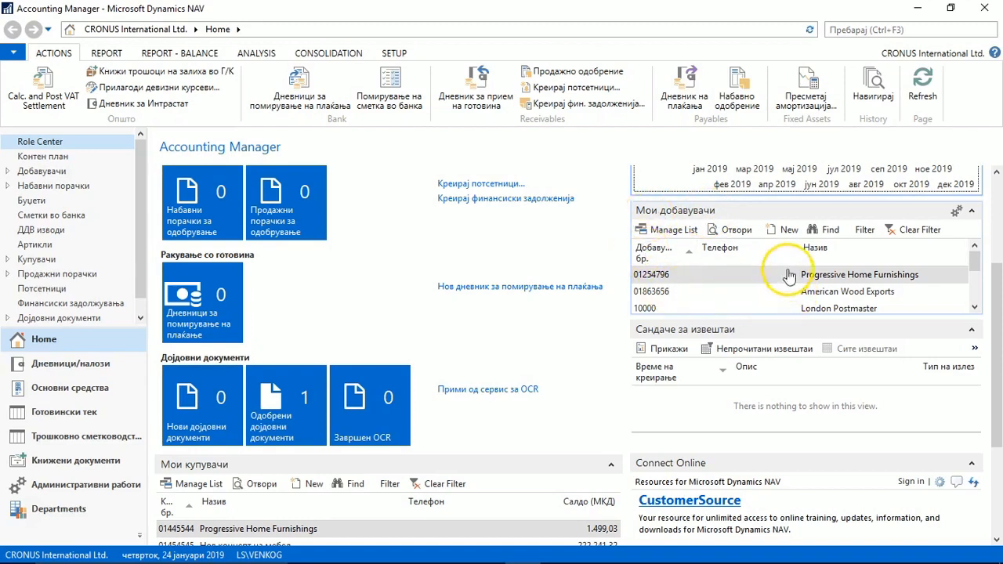
left_click_drag(797, 257, 749, 258)
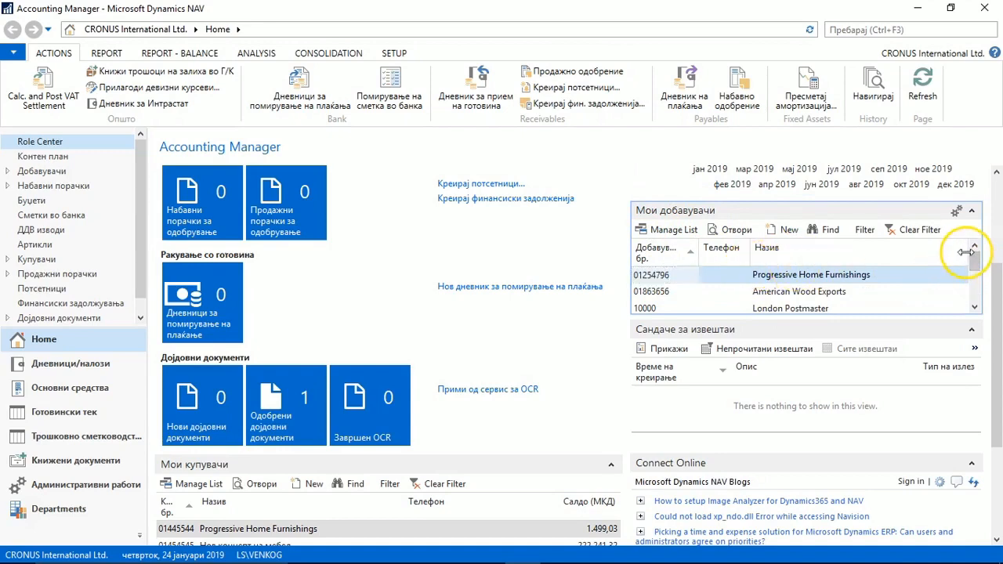
left_click_drag(908, 260, 896, 259)
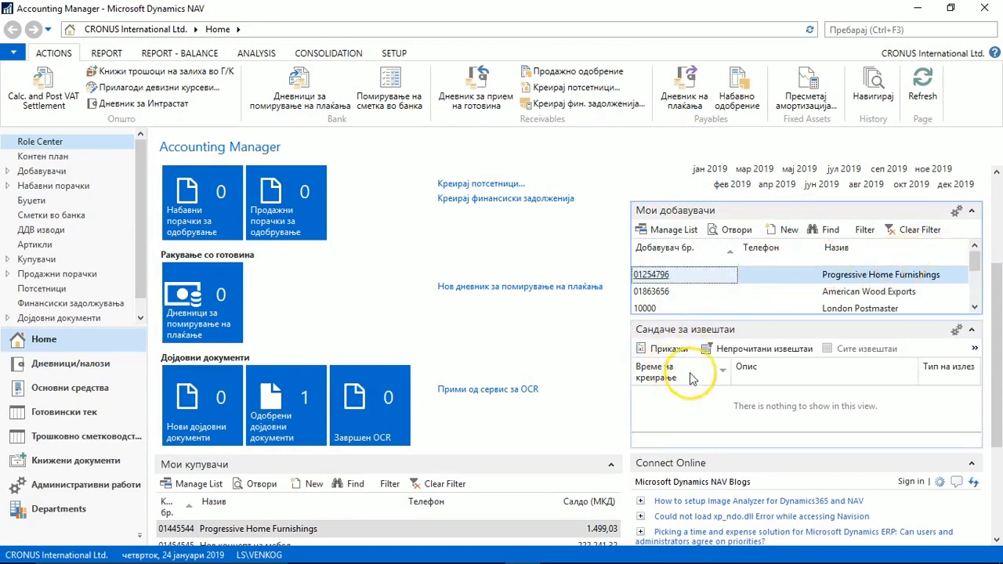
scroll(556, 398, "down", 3)
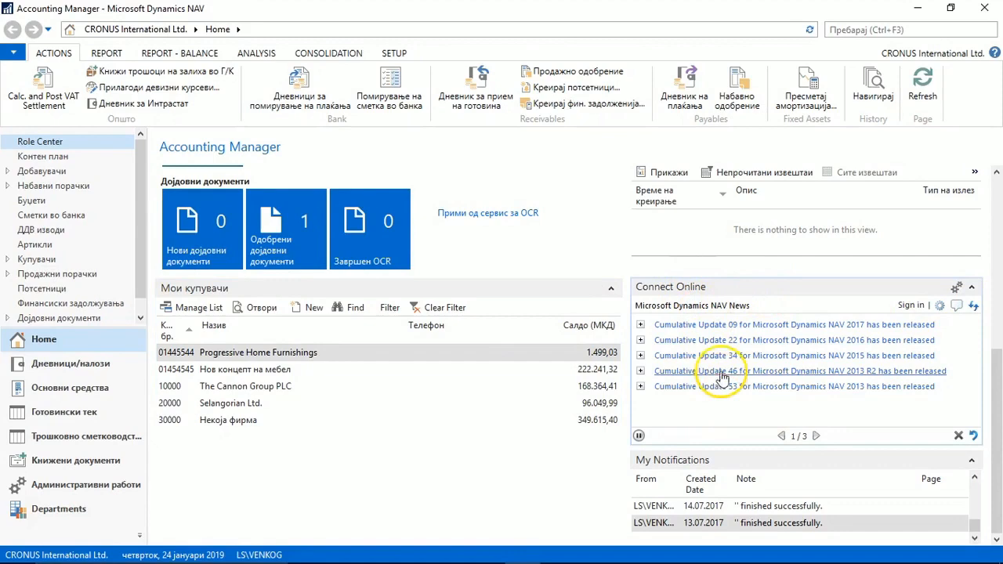
Collapse the Connect Online, Сандаче за извештаи and My Notifications sections of the Accounting Manager role center.
left_click(972, 289)
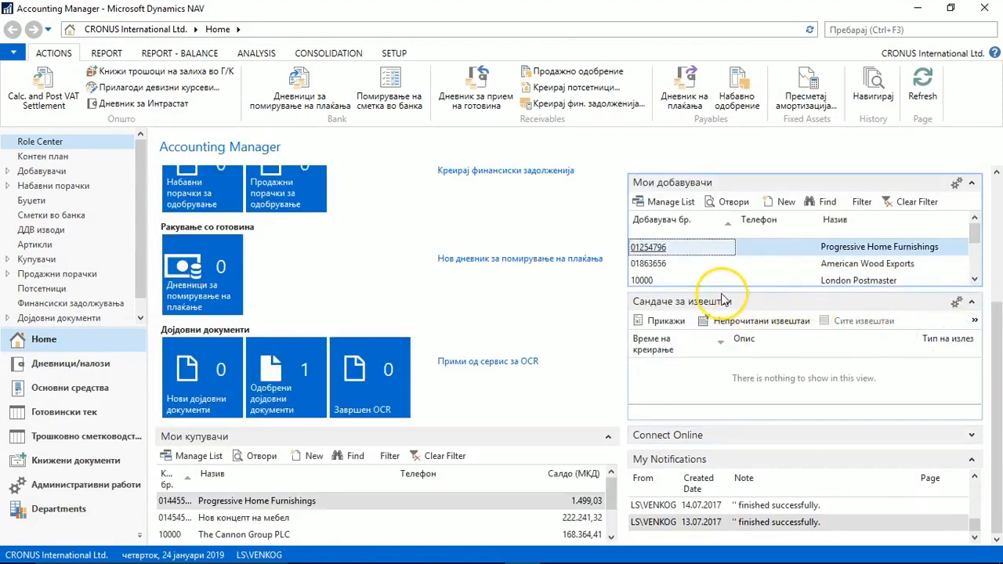
left_click(971, 302)
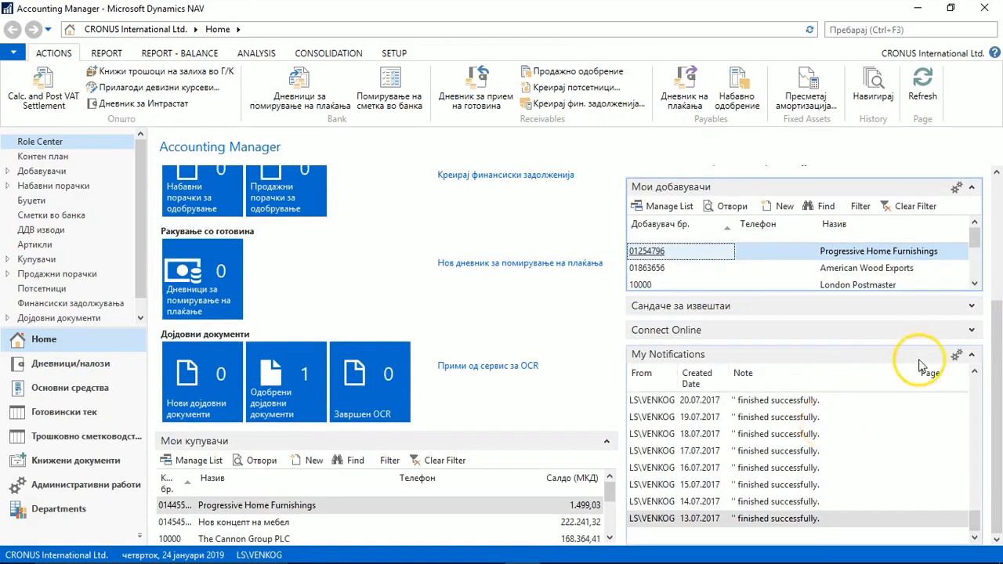
left_click(972, 357)
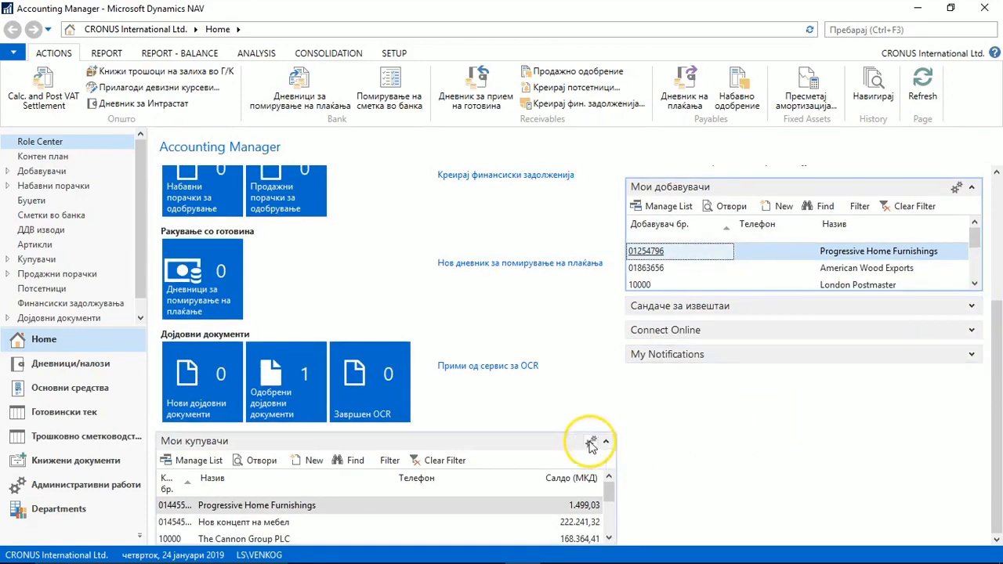
scroll(501, 405, "up", 5)
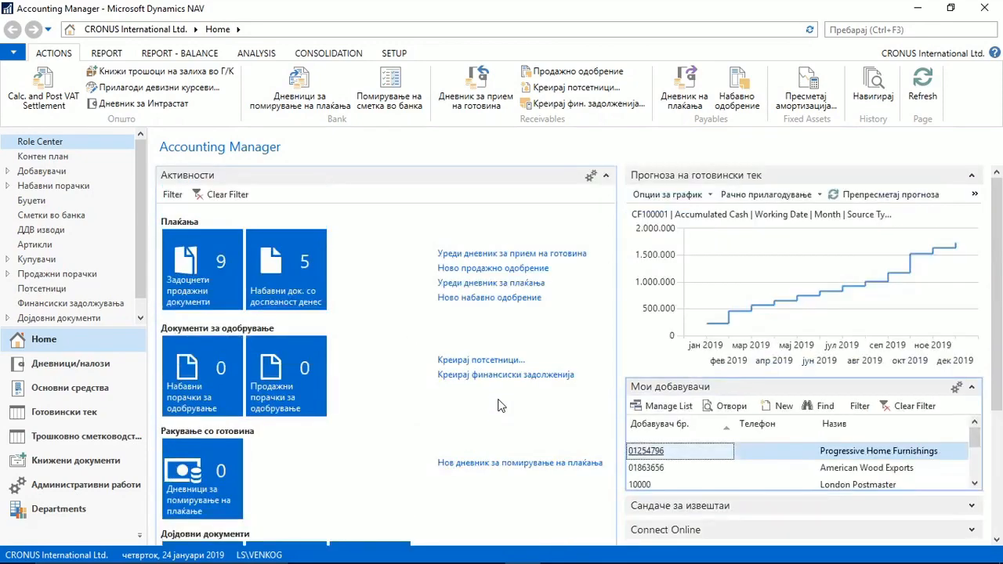
View the Контен план list, followed by the Сметки во банка list, from the Accounting Manager home area.
left_click(66, 146)
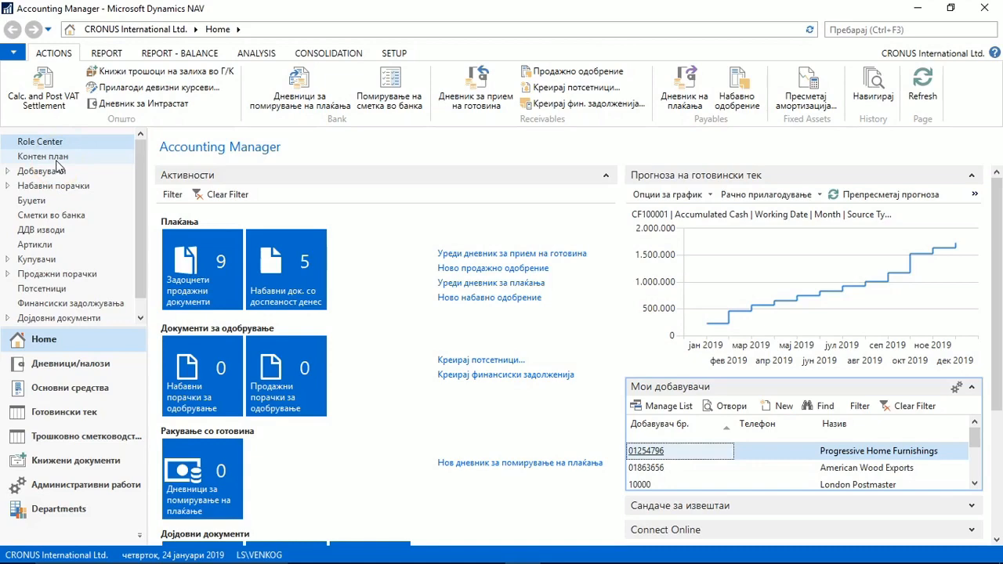
left_click(56, 163)
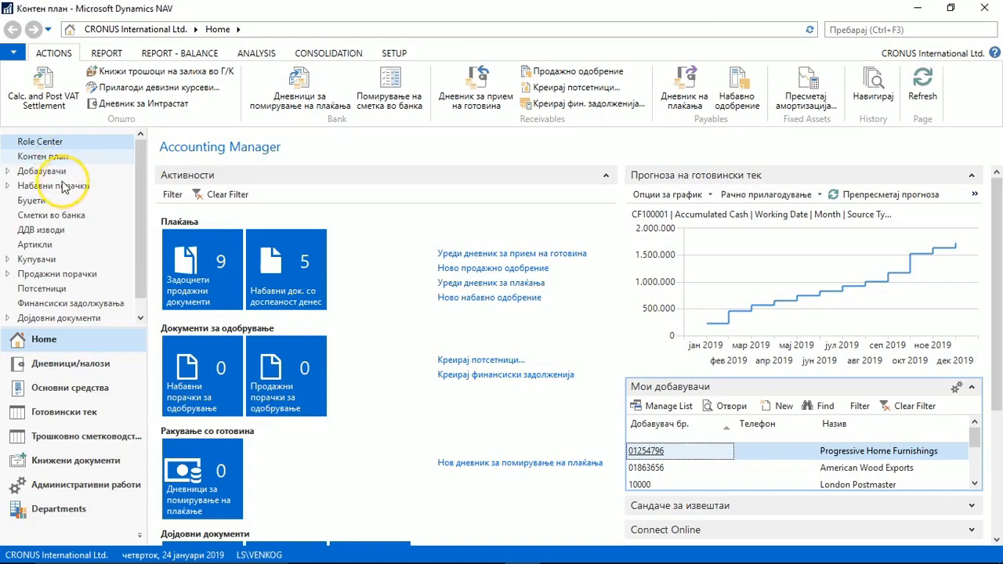
left_click(41, 215)
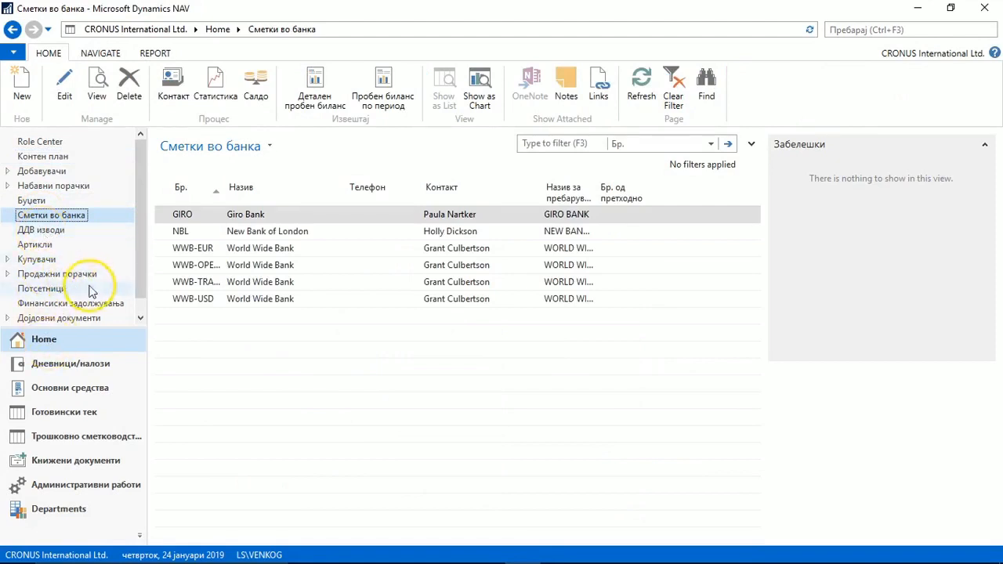
View the Потсетници list, followed by the Дојдовни документи list.
left_click(32, 290)
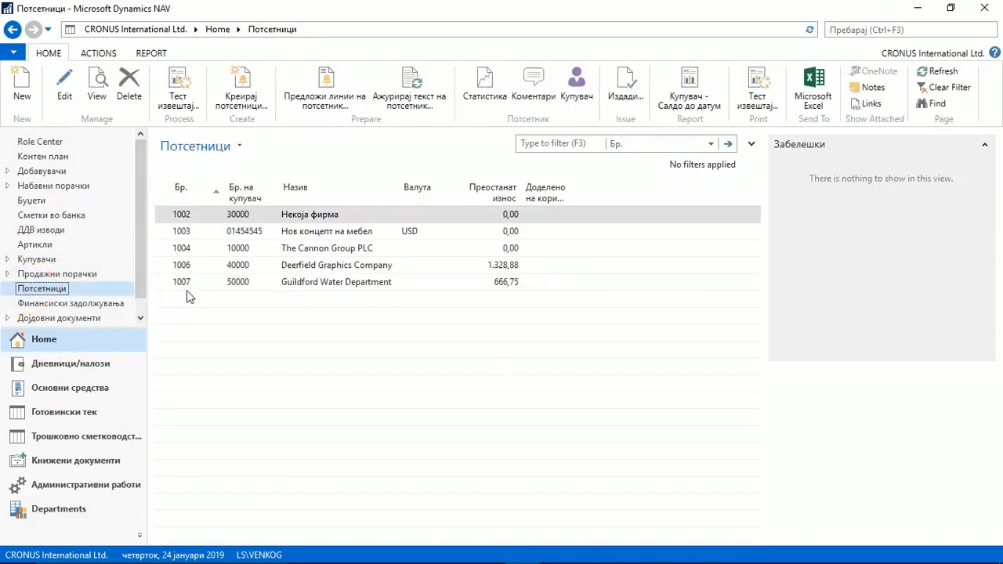
left_click(141, 320)
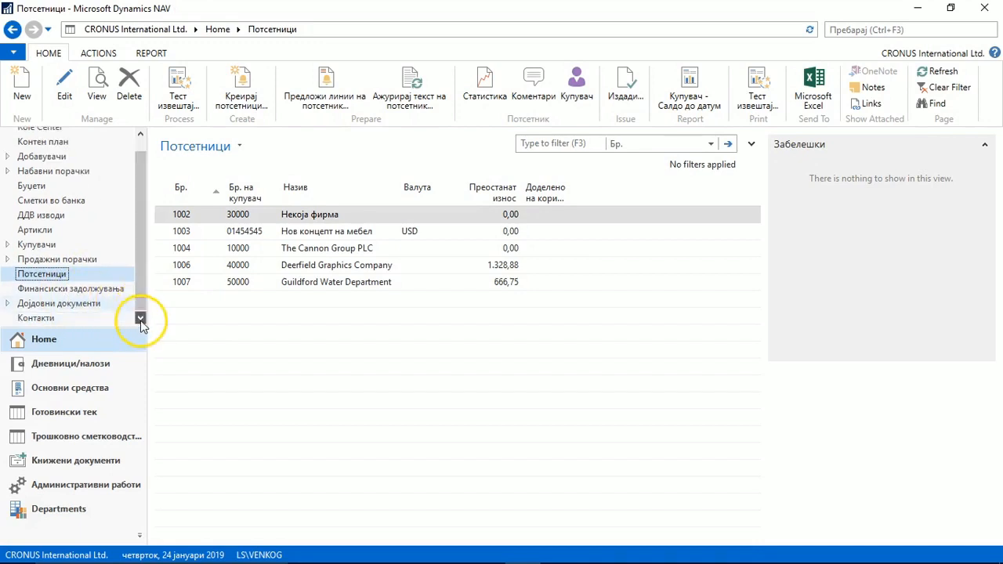
left_click(84, 306)
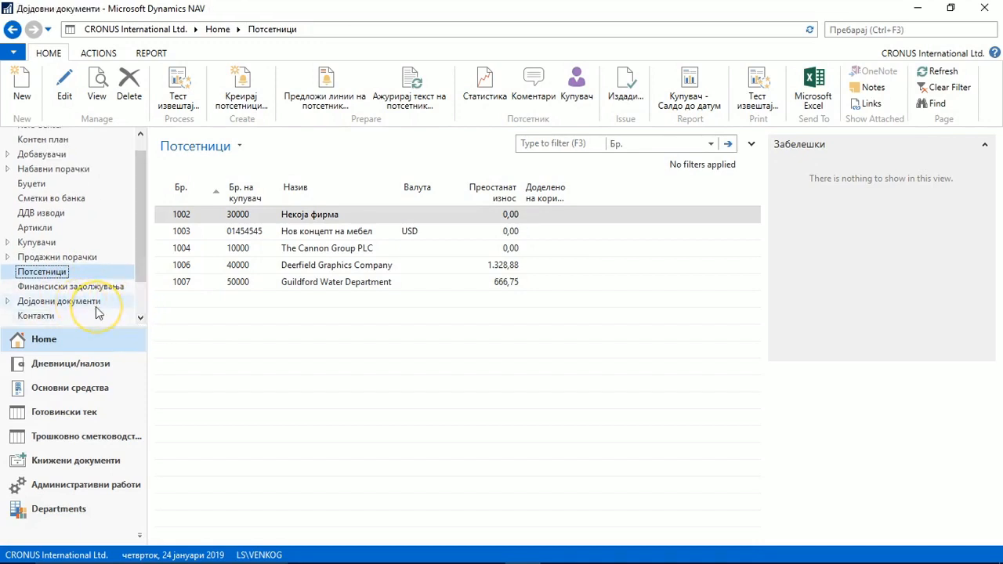